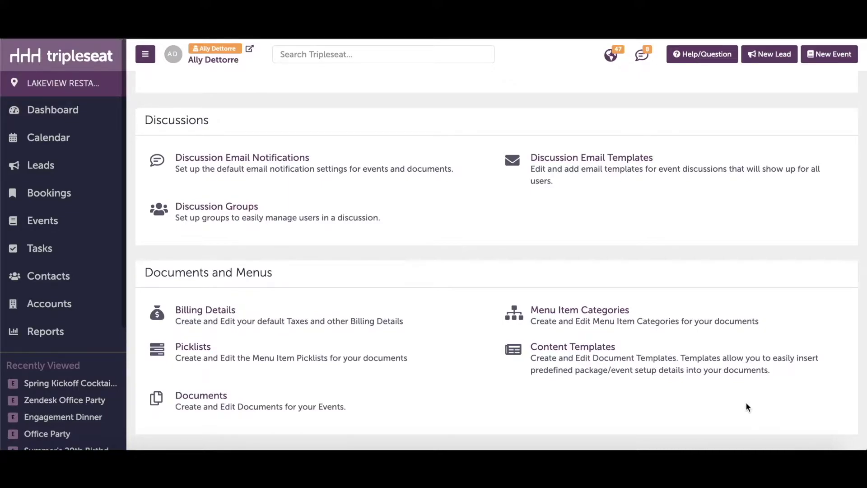
- Open the Billing Details settings under Documents and Menus
{"action": "left_click", "coordinate": [390, 328]}
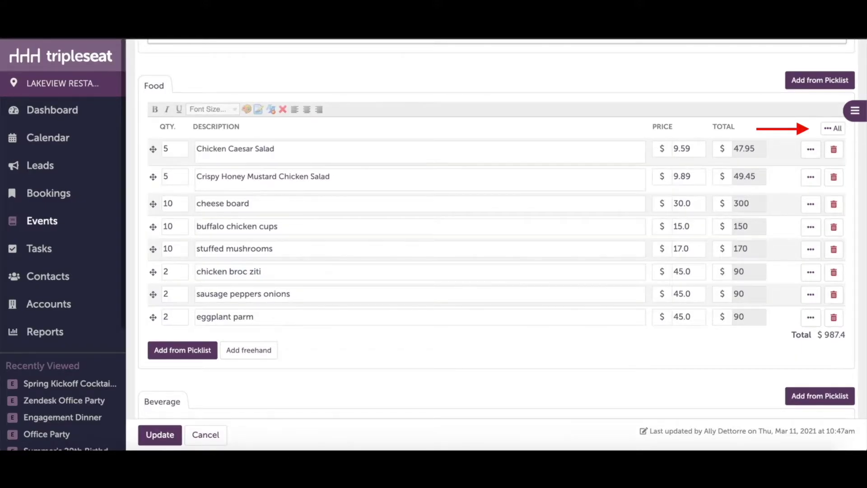
- Expand all Food line items, and fill in a freehand Champagne line with quantity 15, price $15 and category Beverage in the Beverage section
{"action": "left_click", "coordinate": [832, 129]}
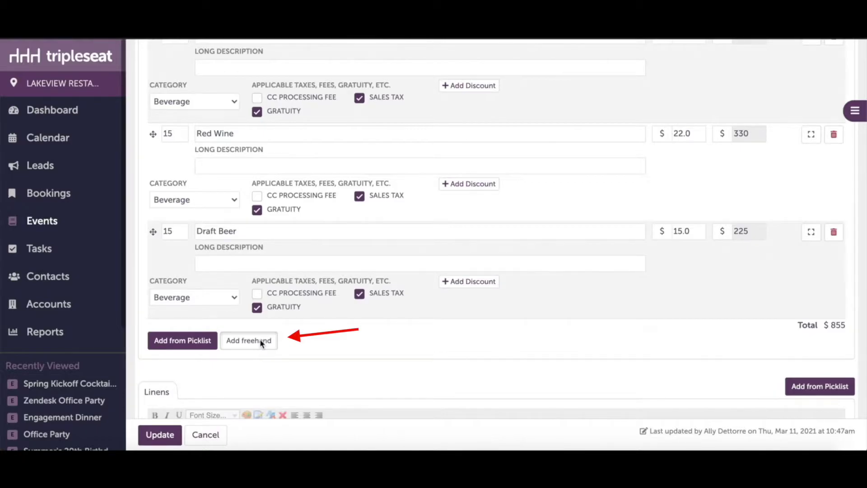
{"action": "left_click", "coordinate": [259, 341]}
{"action": "type", "text": "Champagne"}
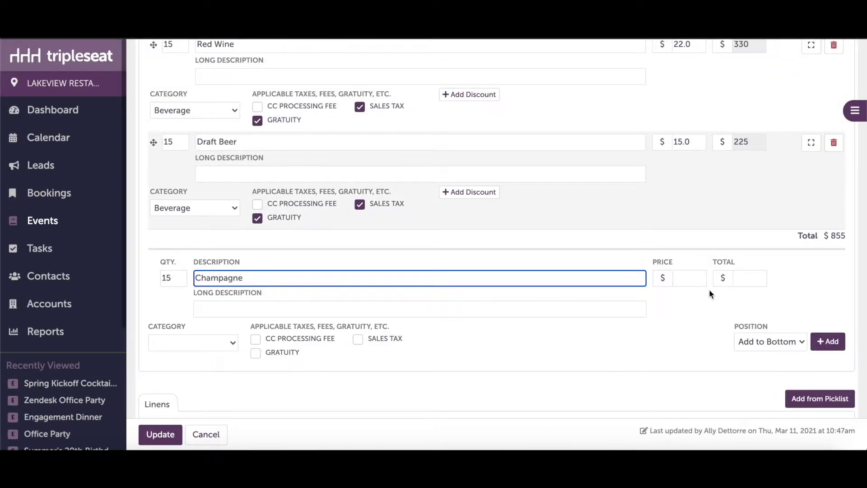
{"action": "key", "text": "Tab"}
{"action": "type", "text": "15"}
{"action": "left_click", "coordinate": [184, 343]}
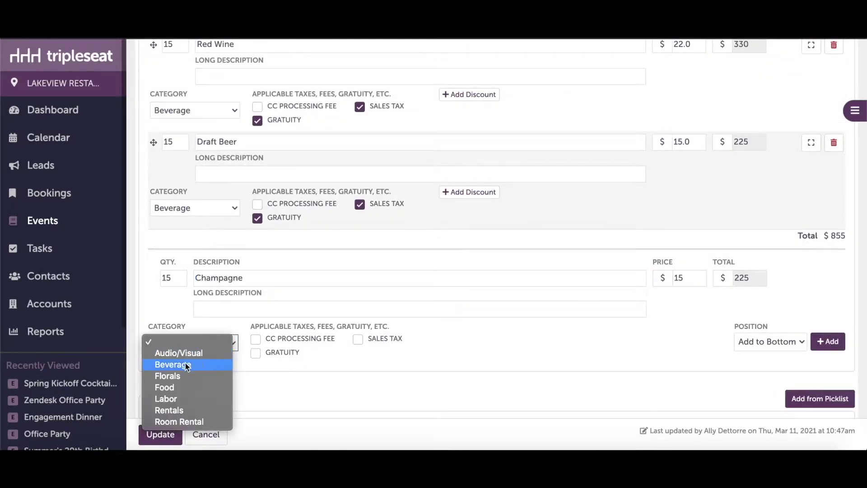
{"action": "left_click", "coordinate": [185, 364]}
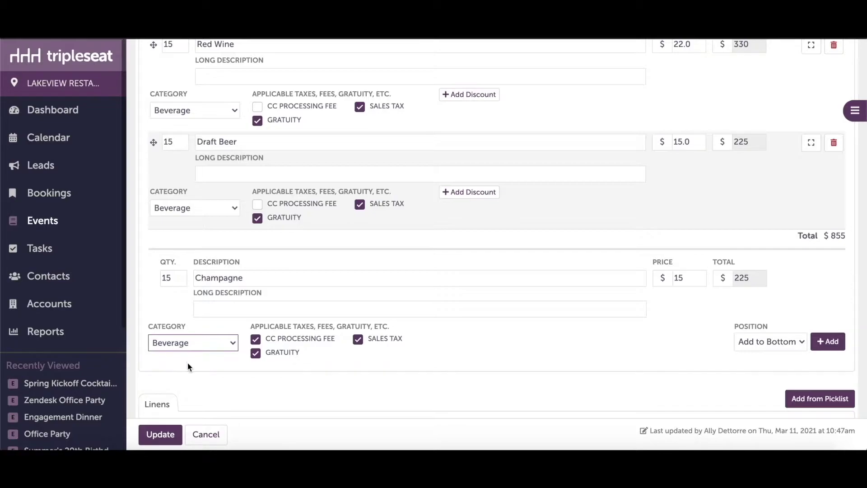
- Exclude the eggplant parm and sausage peppers onions line items from gratuity in the Food section
{"action": "scroll", "coordinate": [359, 367], "scroll_direction": "up", "scroll_amount": 10}
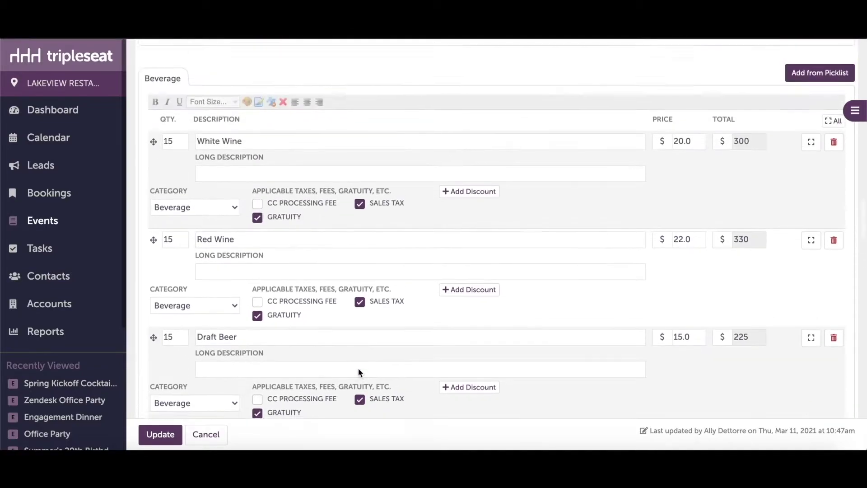
{"action": "left_click", "coordinate": [258, 229]}
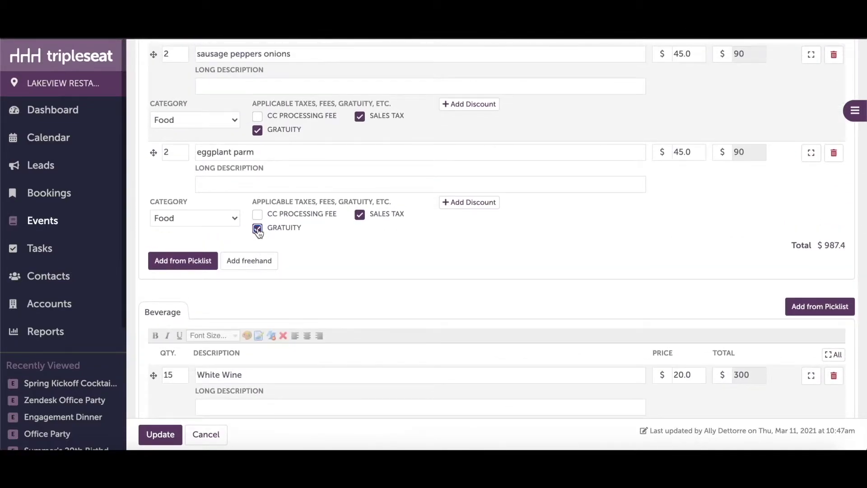
{"action": "left_click", "coordinate": [260, 132]}
- Set the Gratuity amount to 0 in the Billing Widget and delete the Gratuity row
{"action": "scroll", "coordinate": [504, 276], "scroll_direction": "down", "scroll_amount": 5}
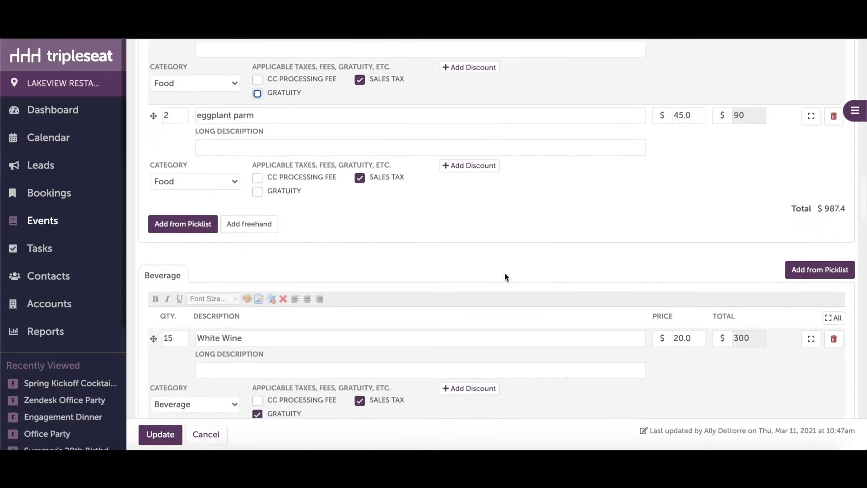
{"action": "scroll", "coordinate": [505, 273], "scroll_direction": "down", "scroll_amount": 20}
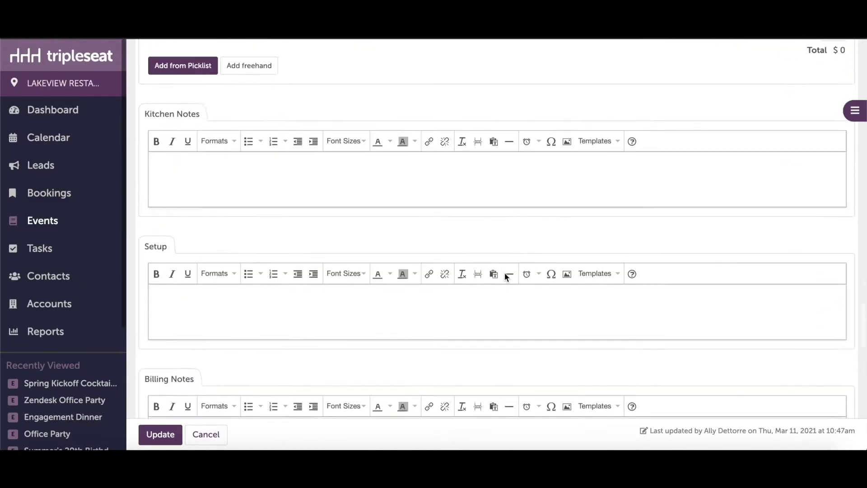
{"action": "scroll", "coordinate": [505, 273], "scroll_direction": "down", "scroll_amount": 1}
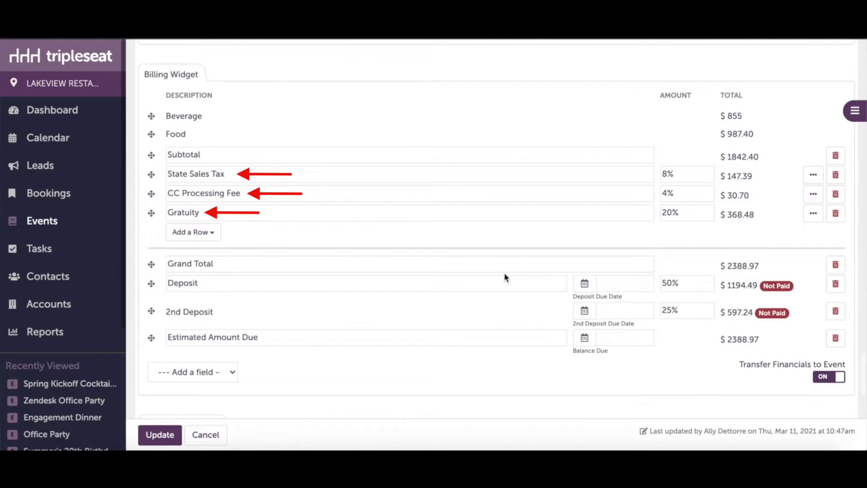
{"action": "left_click_drag", "start_coordinate": [695, 212], "coordinate": [654, 213]}
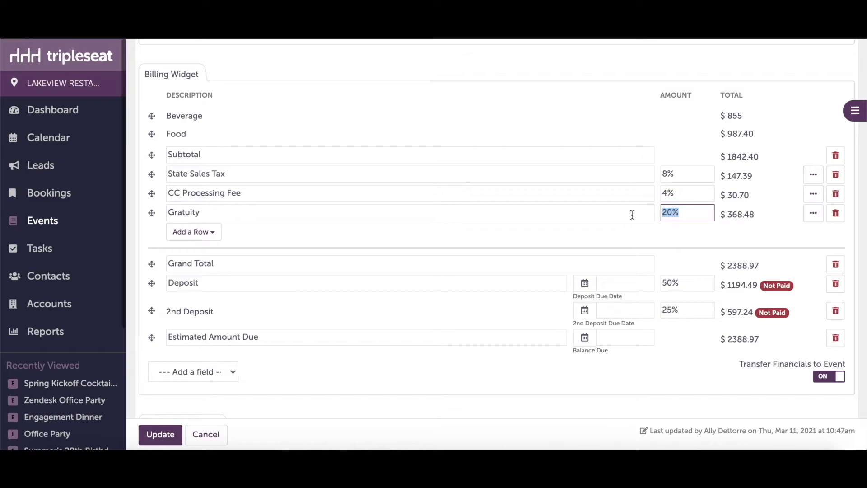
{"action": "type", "text": "0"}
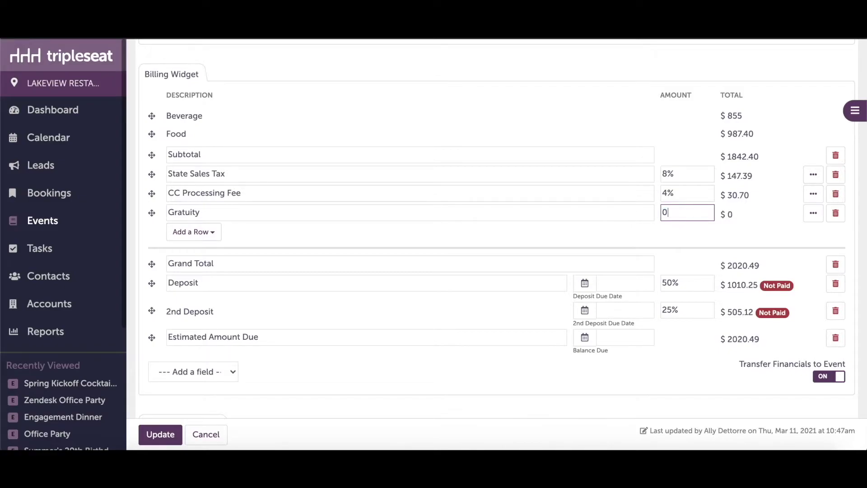
{"action": "left_click", "coordinate": [836, 213]}
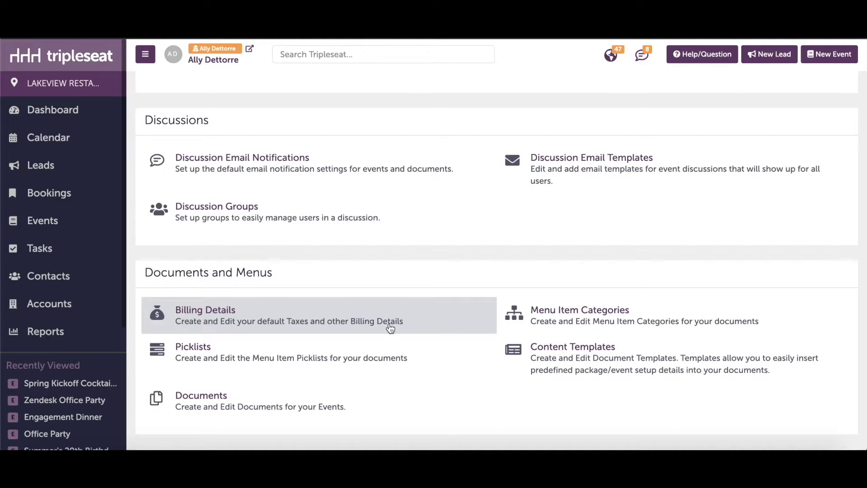
- Start a new document billing detail with Admin Fee as description and internal name, and a default value of 5%
{"action": "left_click", "coordinate": [390, 328]}
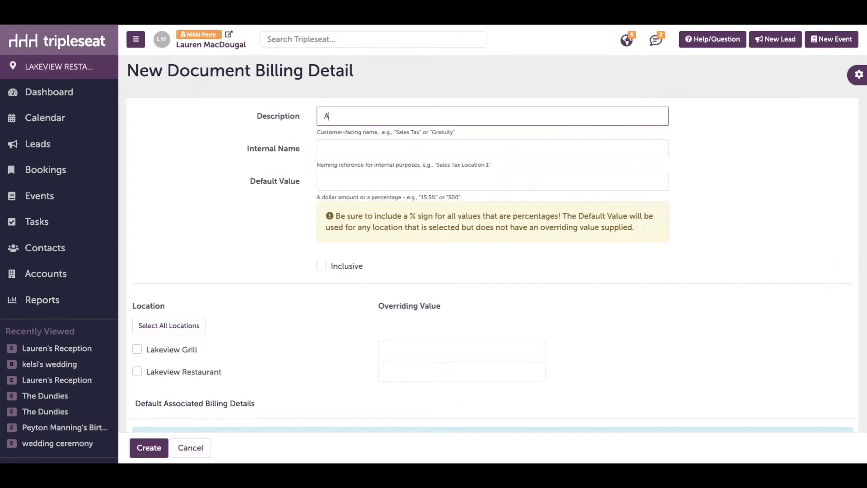
{"action": "type", "text": "dmin Fee"}
{"action": "key", "text": "Tab"}
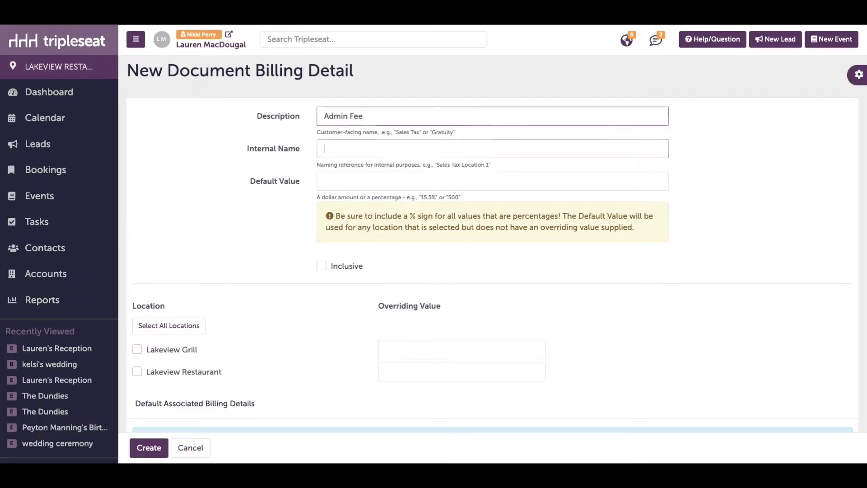
{"action": "type", "text": "Admin Fee"}
{"action": "key", "text": "Tab"}
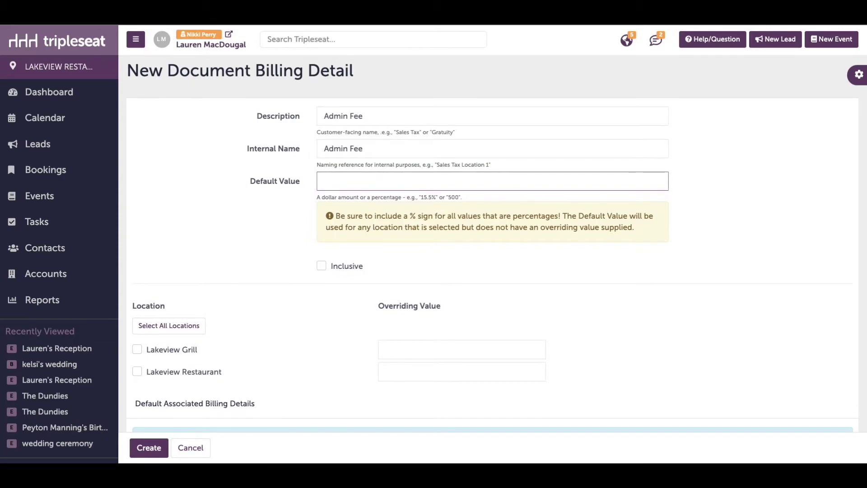
{"action": "type", "text": "5%"}
{"action": "left_click", "coordinate": [321, 266]}
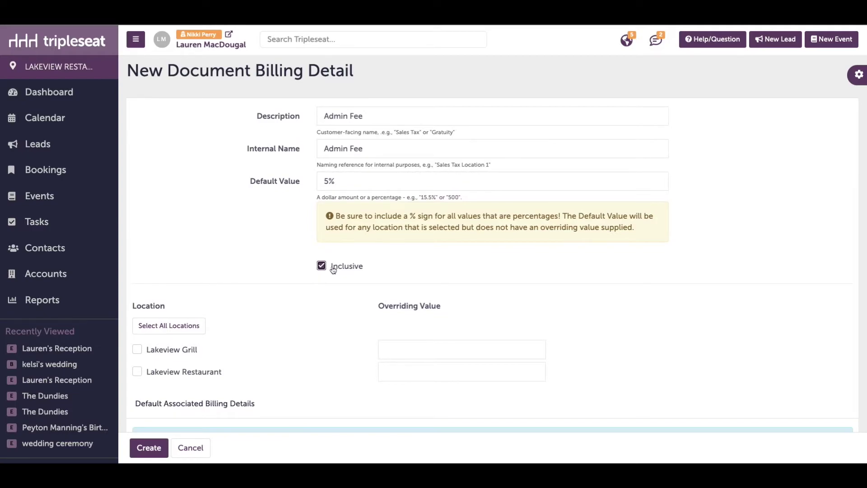
{"action": "left_click", "coordinate": [323, 268]}
- Assign the Admin Fee to Lakeview Grill with an overriding value of 4% and to Lakeview Restaurant, and create it
{"action": "left_click", "coordinate": [176, 353]}
{"action": "left_click", "coordinate": [167, 372]}
{"action": "left_click", "coordinate": [391, 349]}
{"action": "type", "text": "4%"}
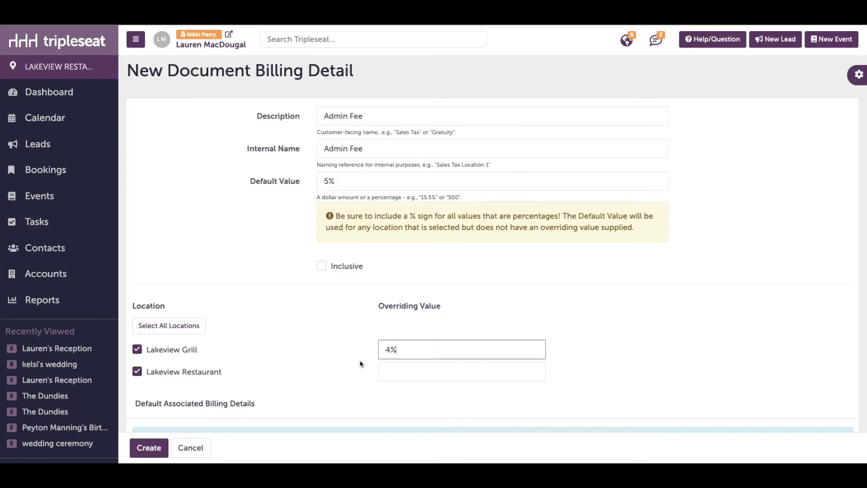
{"action": "left_click", "coordinate": [149, 448]}
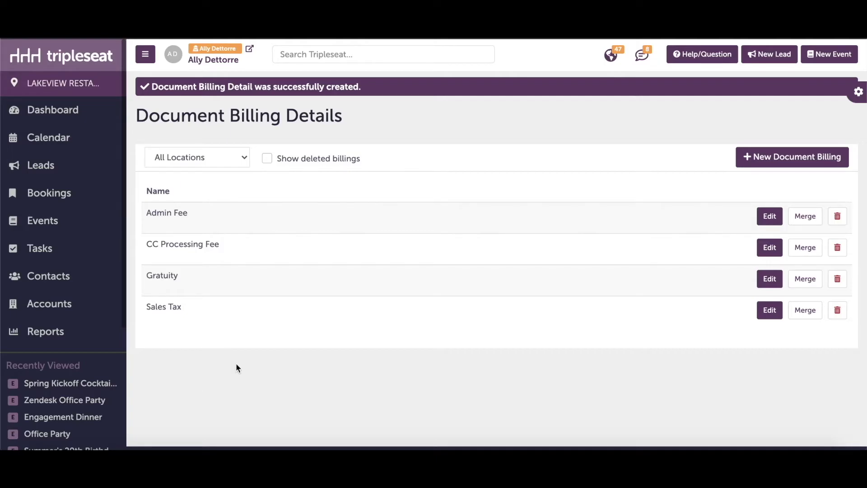
- Add Admin Fee to the default associated billing details of Sales Tax and save the change
{"action": "left_click", "coordinate": [770, 310]}
{"action": "scroll", "coordinate": [451, 271], "scroll_direction": "down", "scroll_amount": 3}
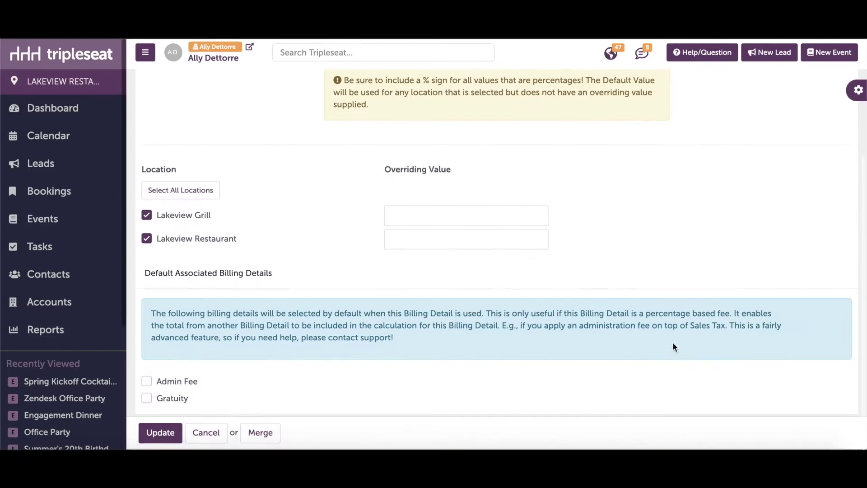
{"action": "left_click", "coordinate": [147, 383]}
{"action": "left_click", "coordinate": [160, 434]}
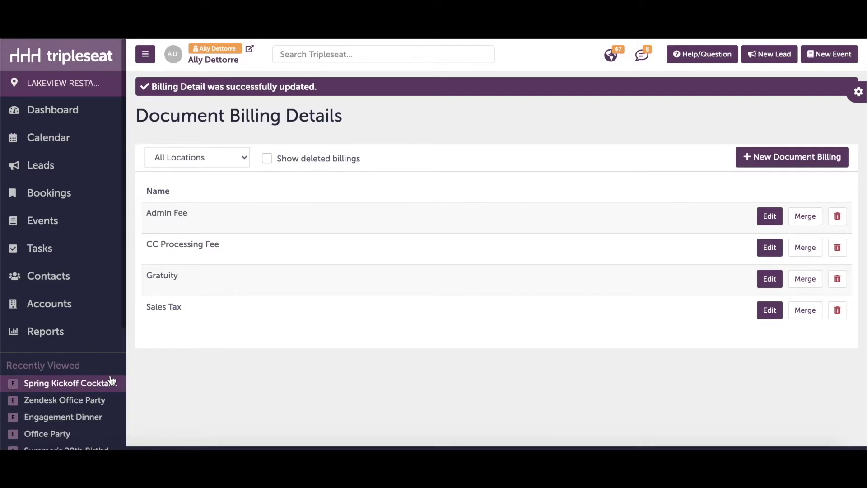
- Add Admin Fee to the default billing details of the Food menu item category and save it
{"action": "scroll", "coordinate": [84, 353], "scroll_direction": "down", "scroll_amount": 4}
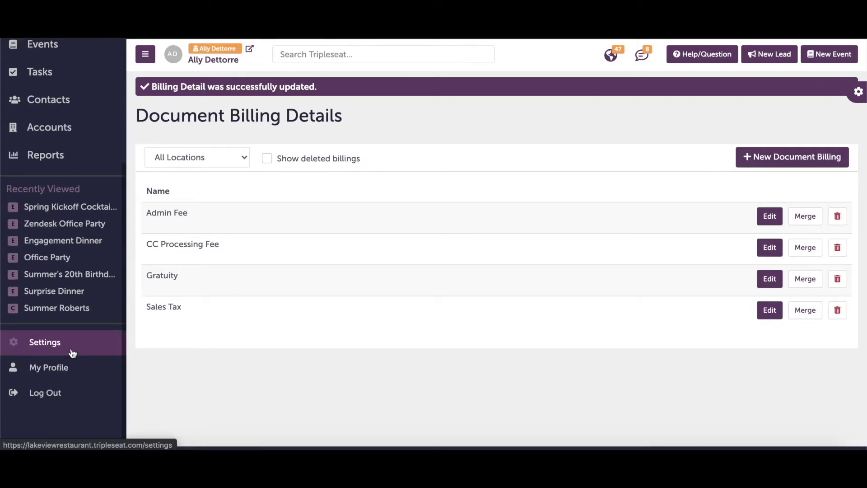
{"action": "left_click", "coordinate": [44, 343]}
{"action": "scroll", "coordinate": [486, 367], "scroll_direction": "down", "scroll_amount": 5}
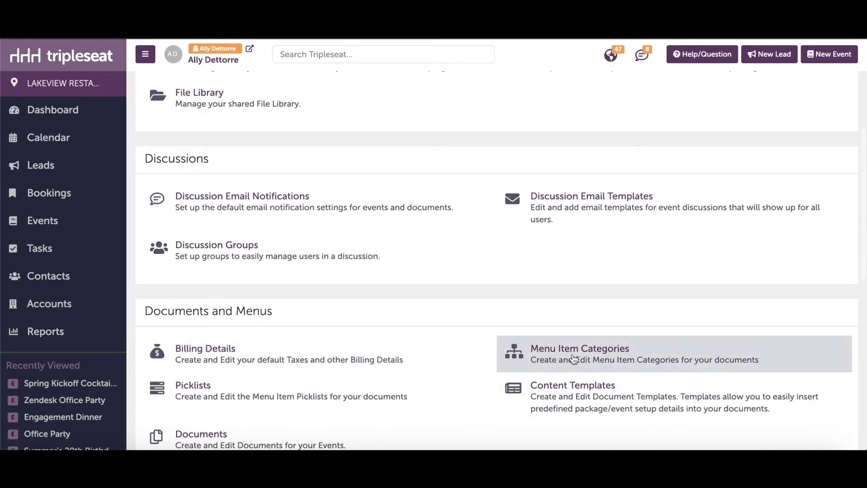
{"action": "left_click", "coordinate": [573, 359]}
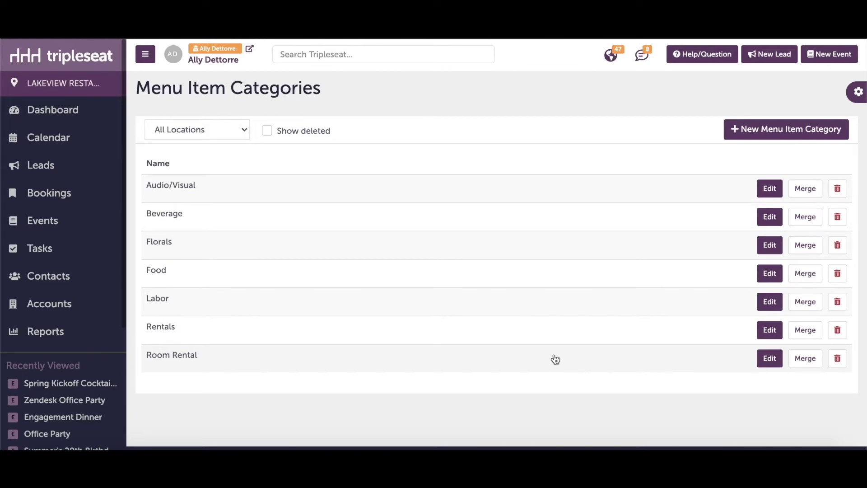
{"action": "left_click", "coordinate": [769, 276]}
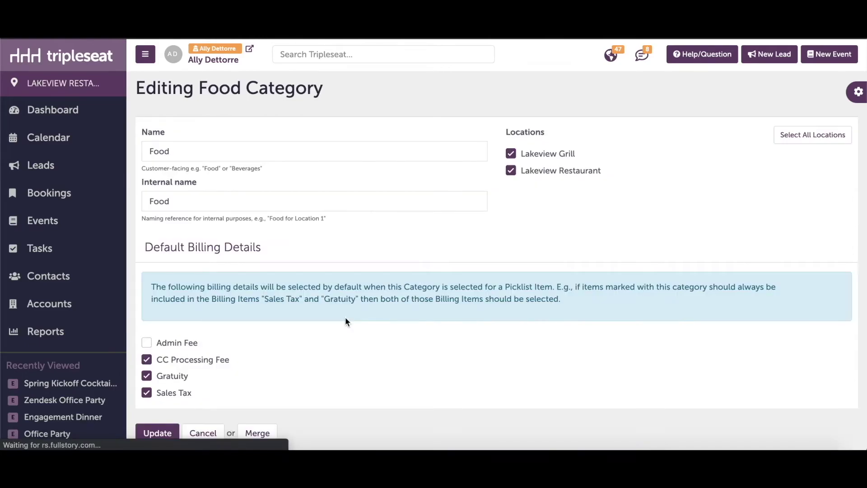
{"action": "scroll", "coordinate": [345, 316], "scroll_direction": "down", "scroll_amount": 1}
{"action": "left_click", "coordinate": [146, 331]}
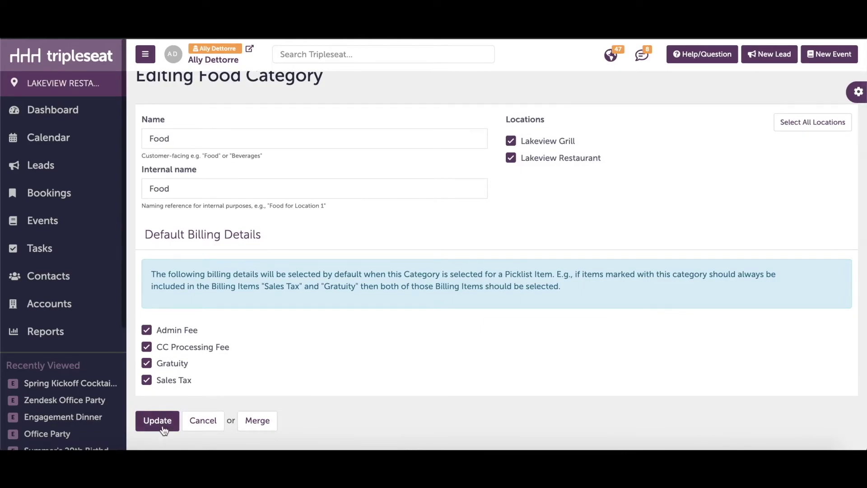
{"action": "left_click", "coordinate": [157, 419]}
- Add Admin Fee to the default billing details of the Beverage menu item category and save it
{"action": "left_click", "coordinate": [196, 249]}
{"action": "left_click", "coordinate": [146, 342]}
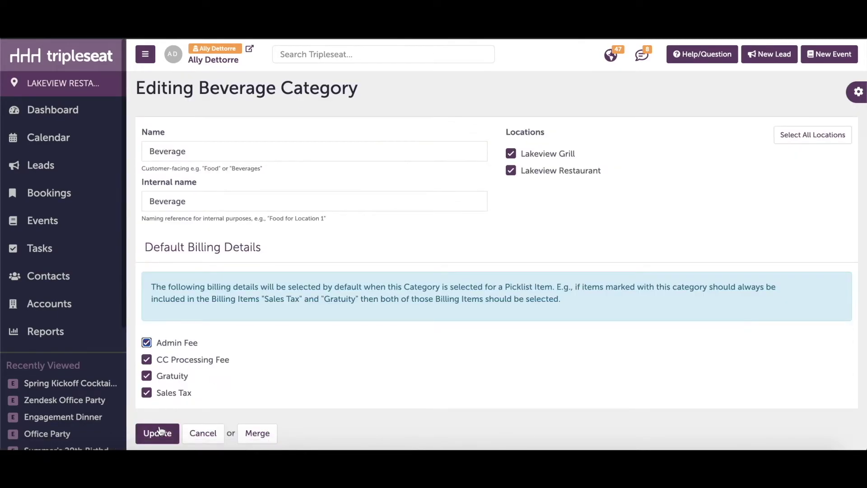
{"action": "left_click", "coordinate": [155, 432]}
- Add Admin Fee to the default billing details of the Room Rental menu item category and save it
{"action": "left_click", "coordinate": [206, 387]}
{"action": "left_click", "coordinate": [146, 329]}
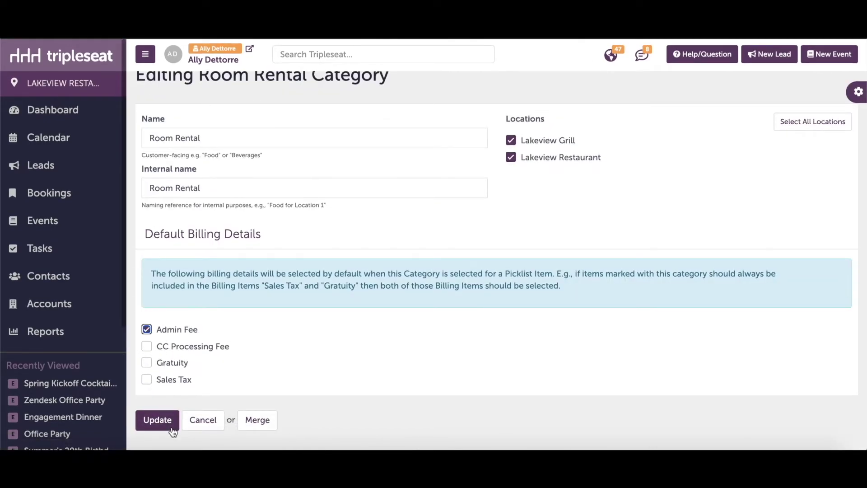
{"action": "left_click", "coordinate": [156, 420]}
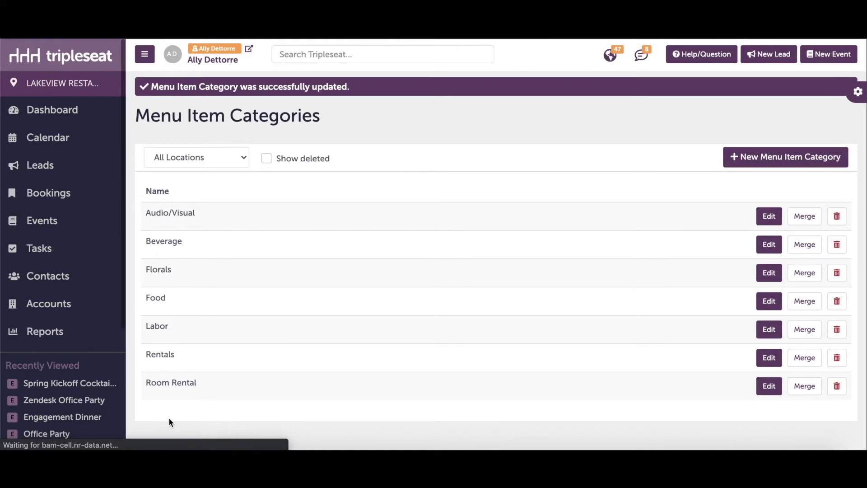
- Open the $85 Dinner Menu picklist created in January 2020 for editing and expand all its line items
{"action": "scroll", "coordinate": [45, 347], "scroll_direction": "down", "scroll_amount": 4}
{"action": "left_click", "coordinate": [45, 348]}
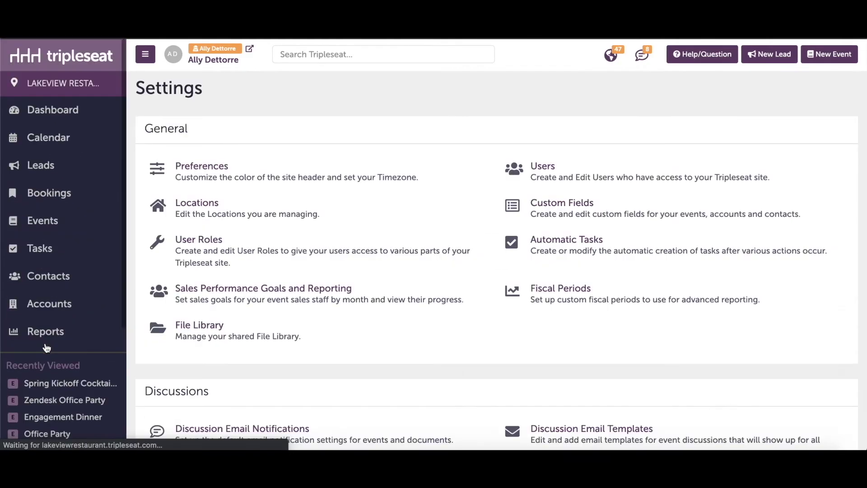
{"action": "scroll", "coordinate": [403, 394], "scroll_direction": "down", "scroll_amount": 3}
{"action": "scroll", "coordinate": [403, 395], "scroll_direction": "down", "scroll_amount": 3}
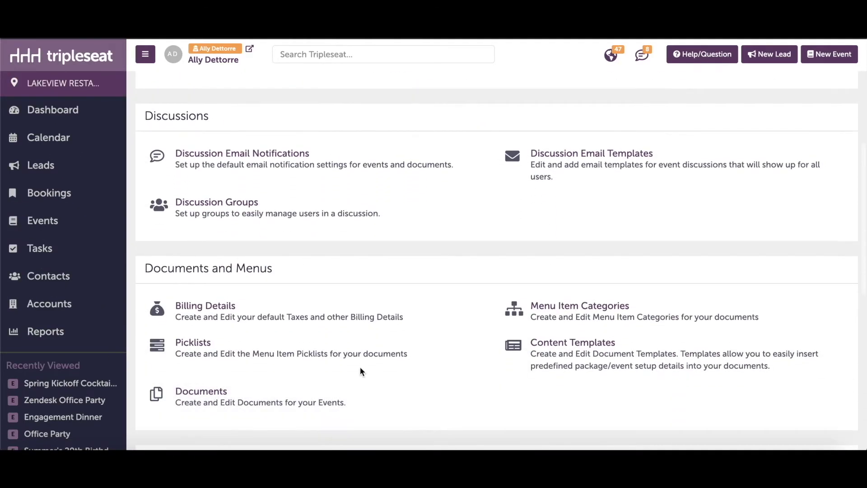
{"action": "left_click", "coordinate": [330, 357]}
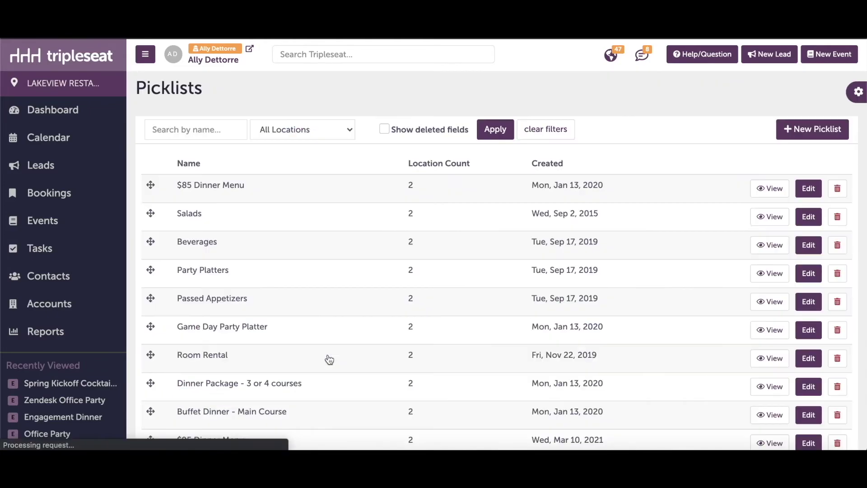
{"action": "left_click", "coordinate": [809, 190]}
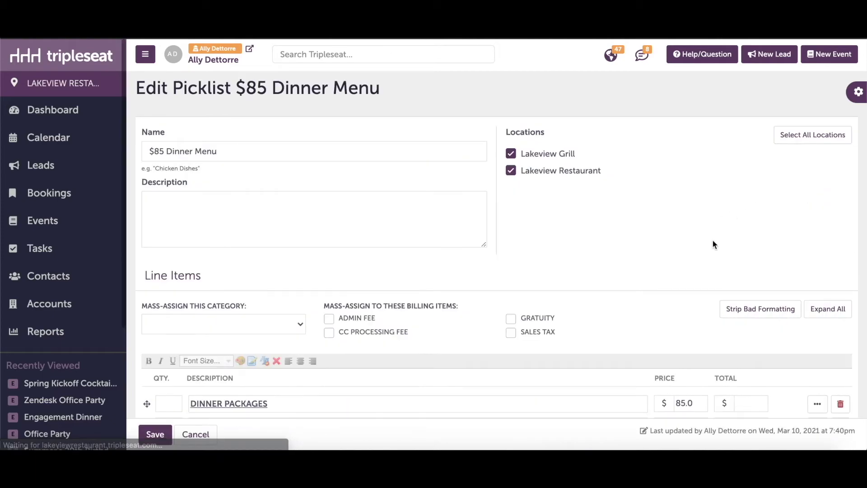
{"action": "scroll", "coordinate": [713, 244], "scroll_direction": "down", "scroll_amount": 5}
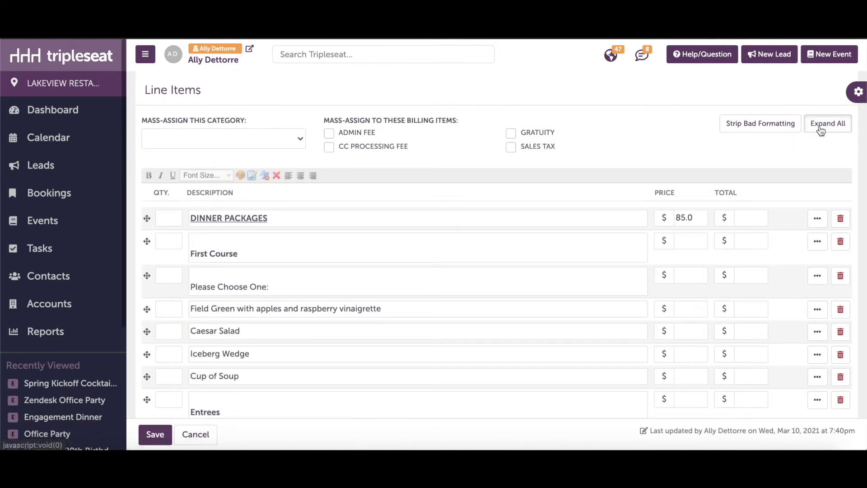
{"action": "left_click", "coordinate": [828, 123]}
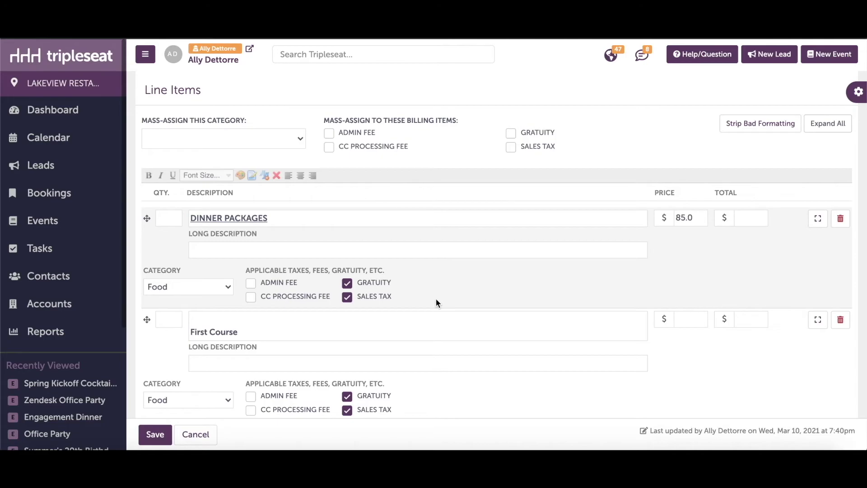
- Mass-assign the Food category to all line items of the $85 Dinner Menu picklist
{"action": "scroll", "coordinate": [435, 299], "scroll_direction": "up", "scroll_amount": 1}
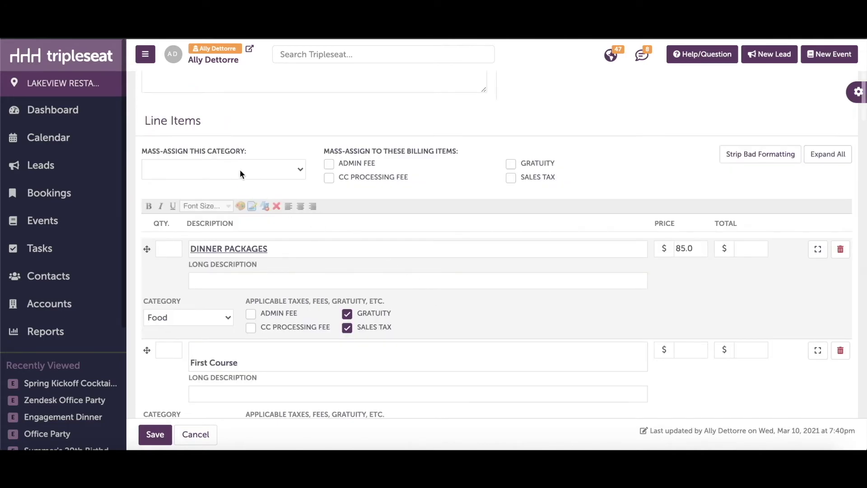
{"action": "left_click", "coordinate": [236, 172]}
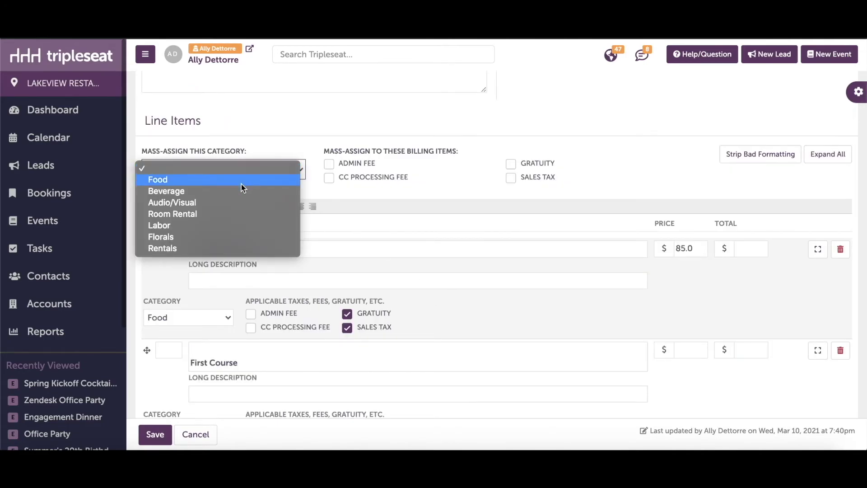
{"action": "left_click", "coordinate": [241, 183]}
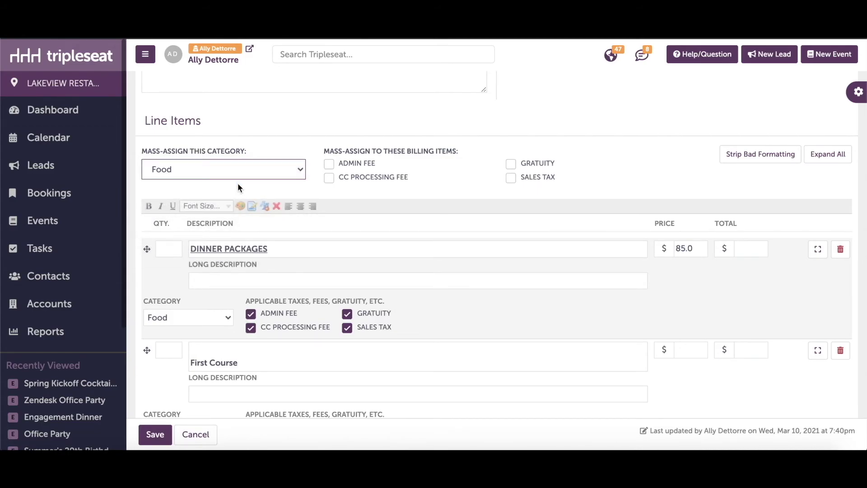
- Change the category of the Soda and Tea line items to Beverage and save the picklist
{"action": "scroll", "coordinate": [451, 213], "scroll_direction": "down", "scroll_amount": 20}
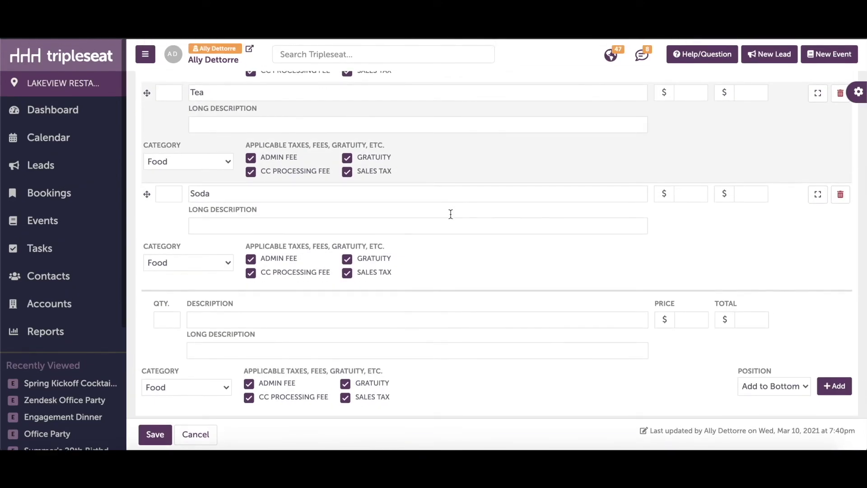
{"action": "left_click", "coordinate": [222, 262]}
{"action": "left_click", "coordinate": [196, 241]}
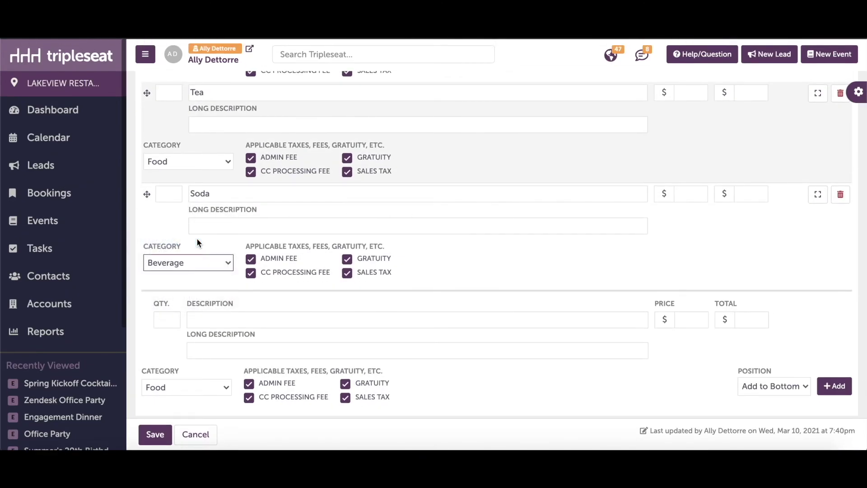
{"action": "scroll", "coordinate": [201, 271], "scroll_direction": "up", "scroll_amount": 2}
{"action": "left_click", "coordinate": [201, 240]}
{"action": "left_click", "coordinate": [189, 218]}
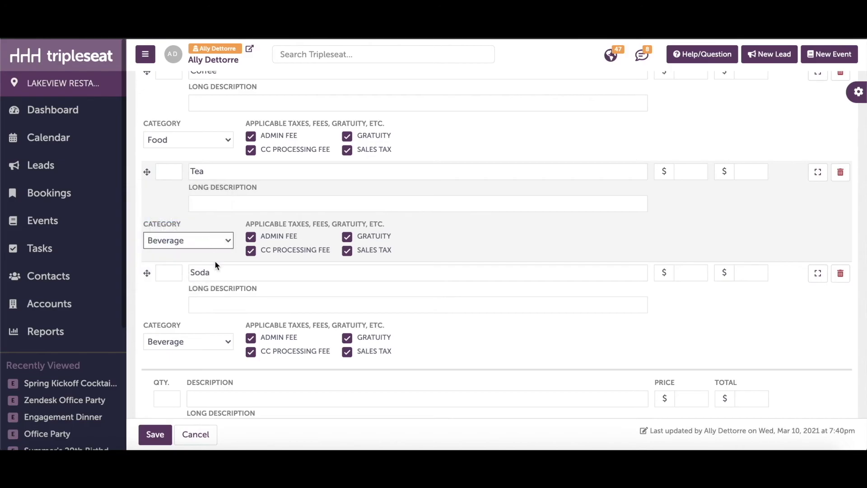
{"action": "left_click", "coordinate": [155, 434]}
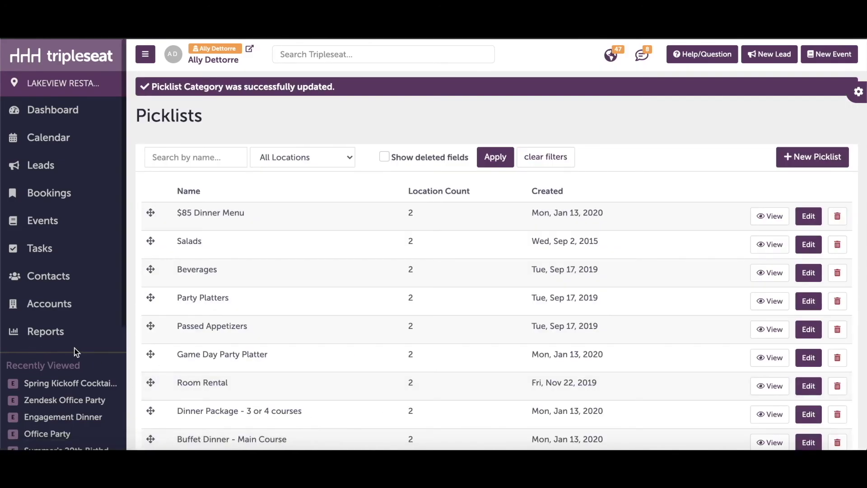